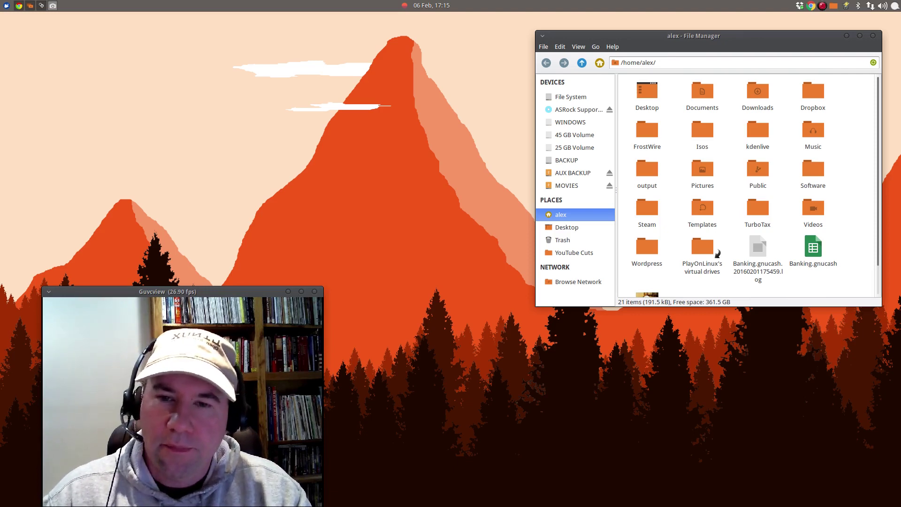
Open the MOVIES drive in the file manager and bring up a terminal
click(576, 186)
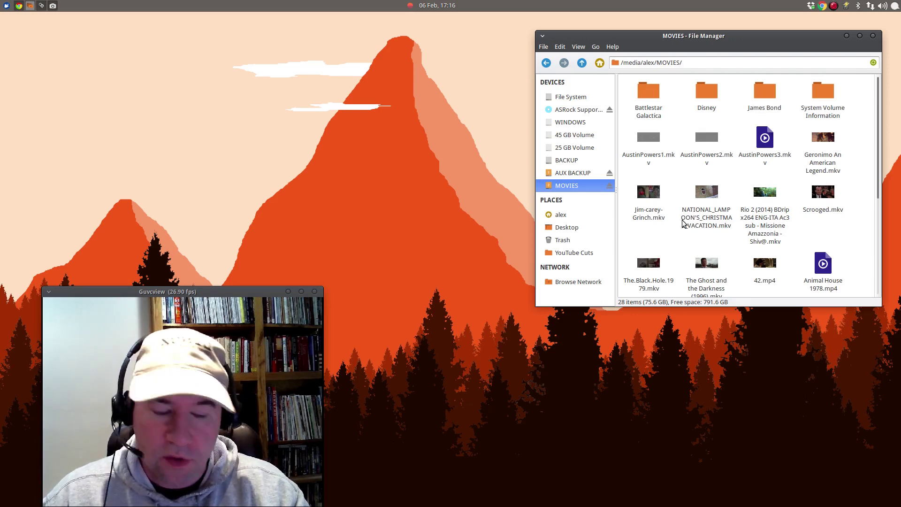
key(F12)
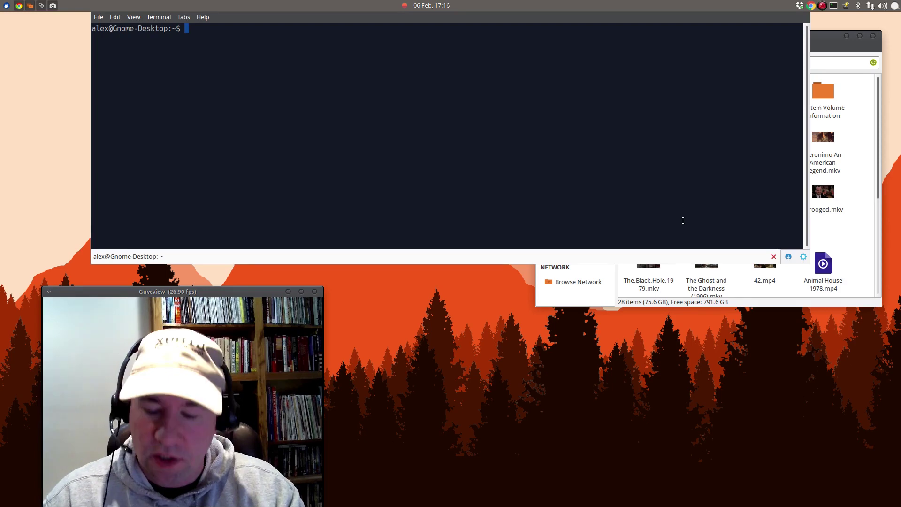
text(sudo apt-get)
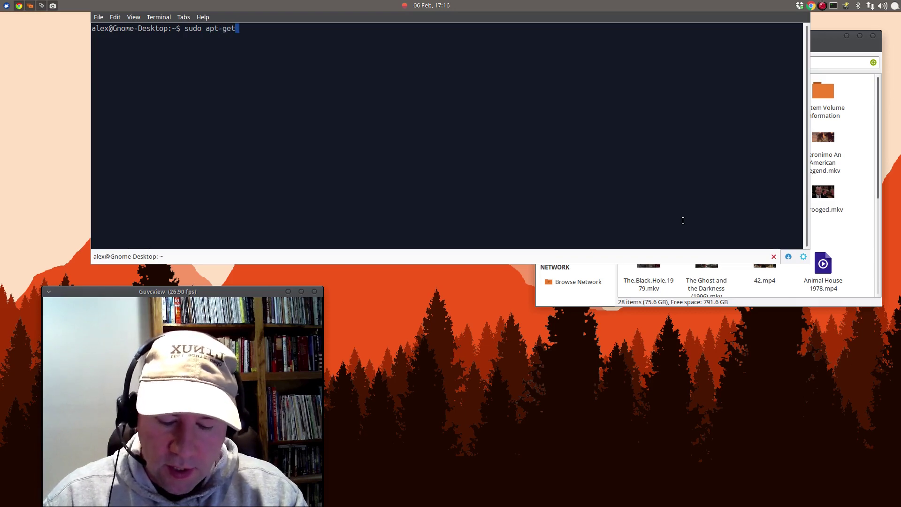
text( install testdisc)
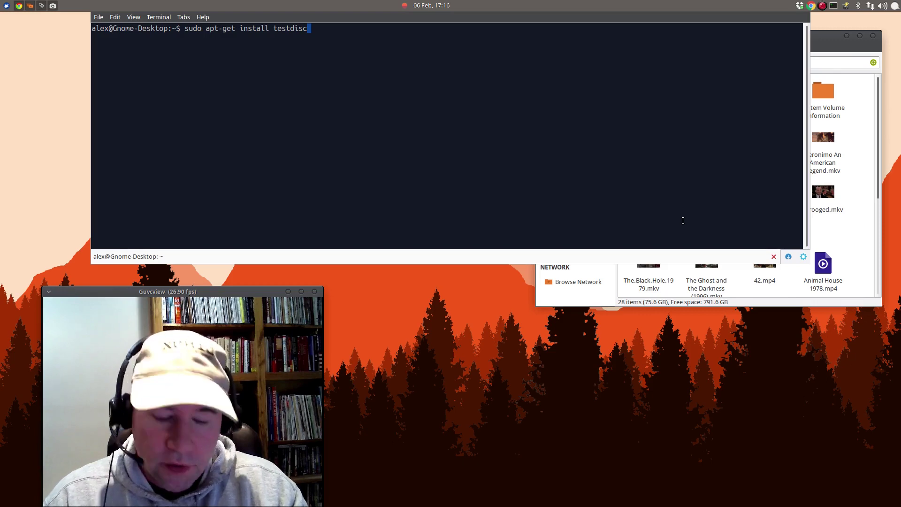
key(BackSpace)
key(BackSpace)
key(BackSpace)
key(BackSpace)
key(BackSpace)
key(BackSpace)
key(BackSpace)
key(BackSpace)
key(BackSpace)
key(BackSpace)
key(BackSpace)
key(BackSpace)
key(BackSpace)
key(BackSpace)
key(BackSpace)
key(BackSpace)
key(BackSpace)
key(BackSpace)
key(BackSpace)
key(BackSpace)
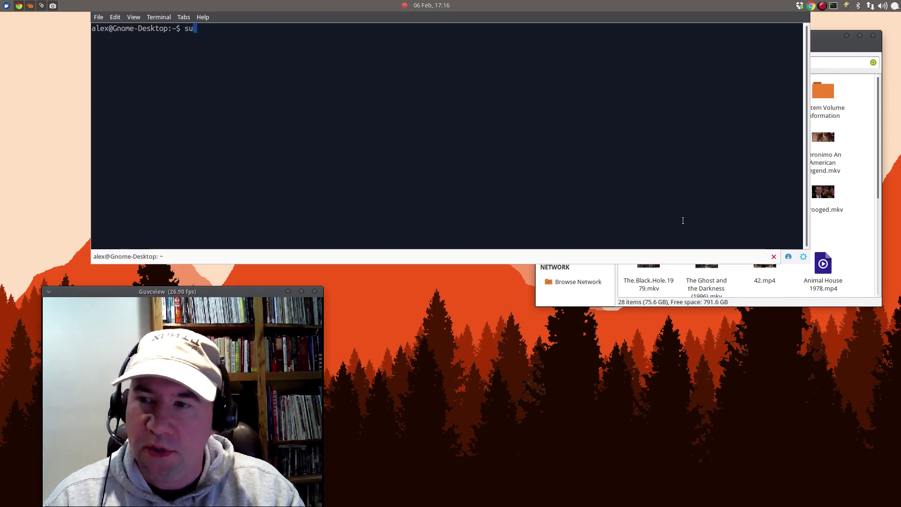
key(BackSpace)
key(BackSpace)
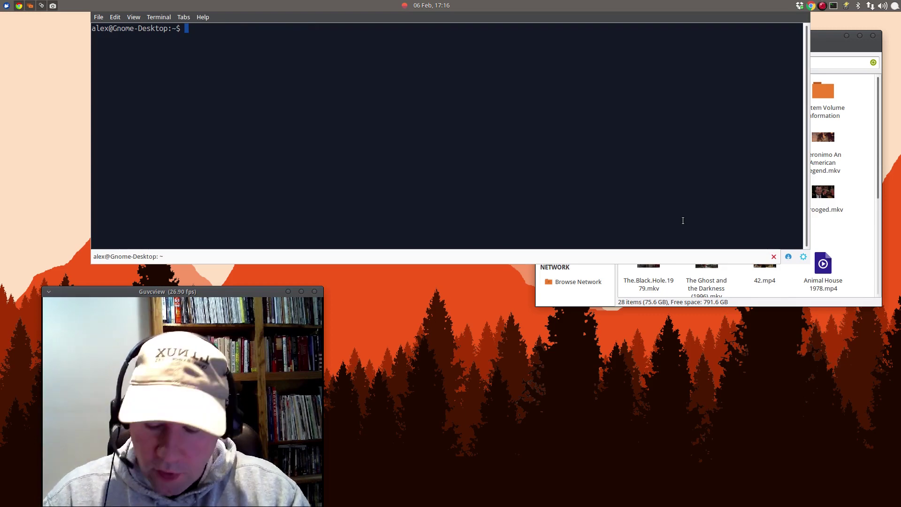
Run sudo photorec in the terminal and enter the account password
text(sud)
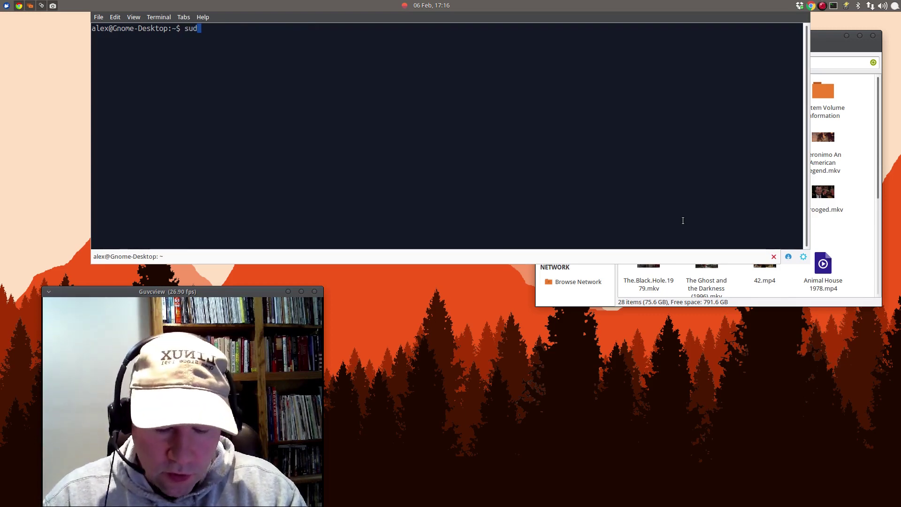
text(o photorec)
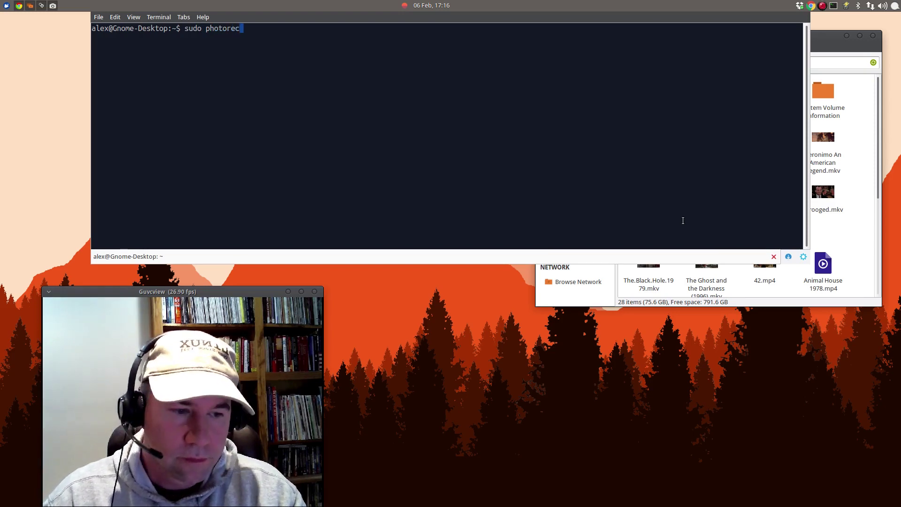
key(Return)
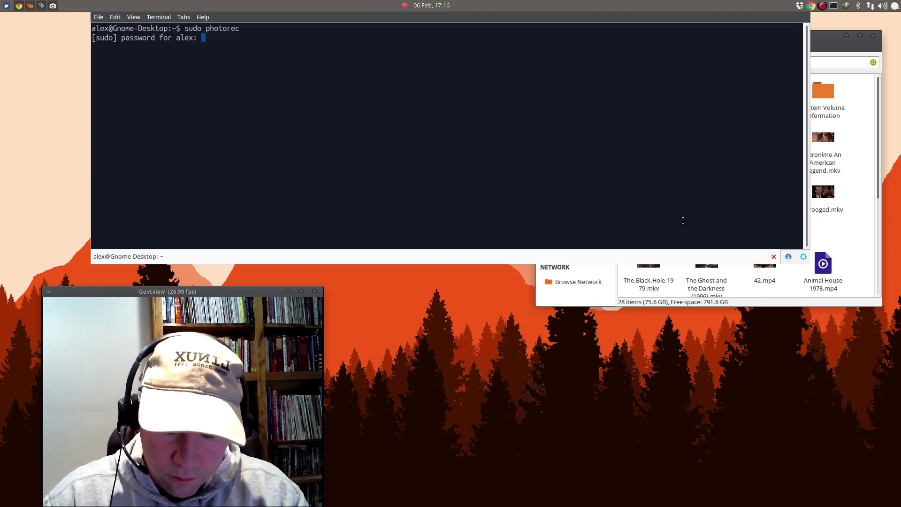
key(Return)
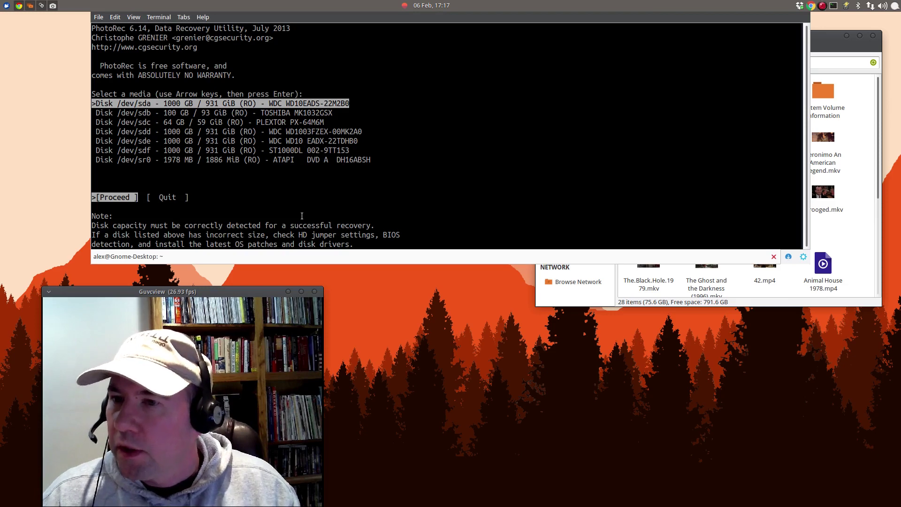
Select the 1000 GB disk /dev/sdf (ST1000DL 002-9TT153) as the media to recover files from and proceed
key(Down)
key(Down)
key(Down)
key(Down)
key(Down)
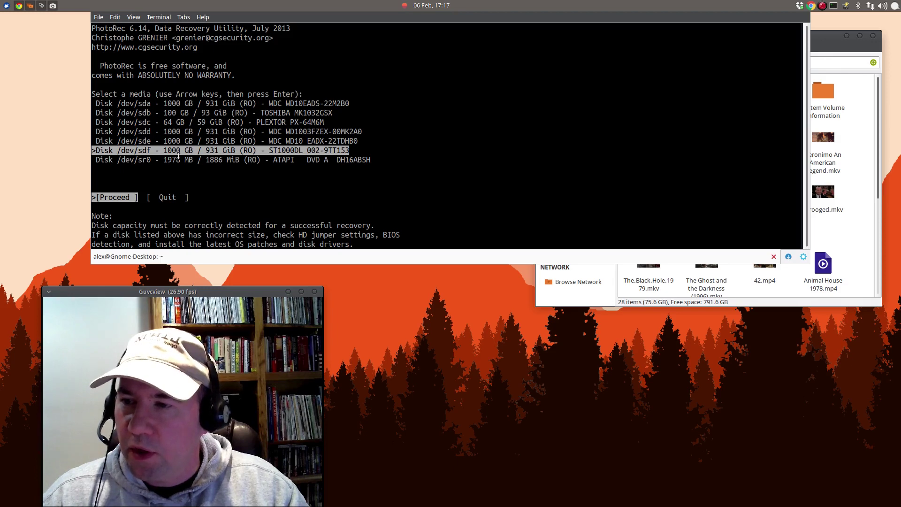
key(Return)
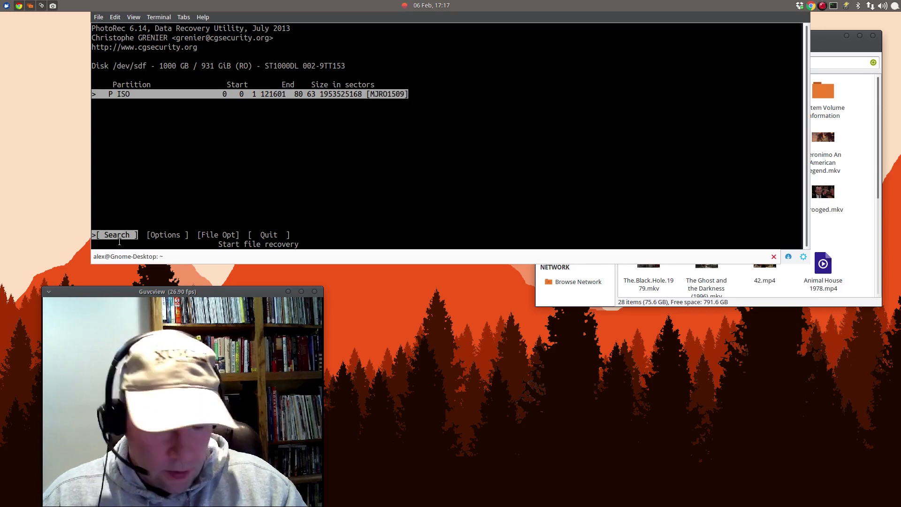
Choose Search for the P ISO partition of /dev/sdf to reach the filesystem type choice
key(Right)
key(Left)
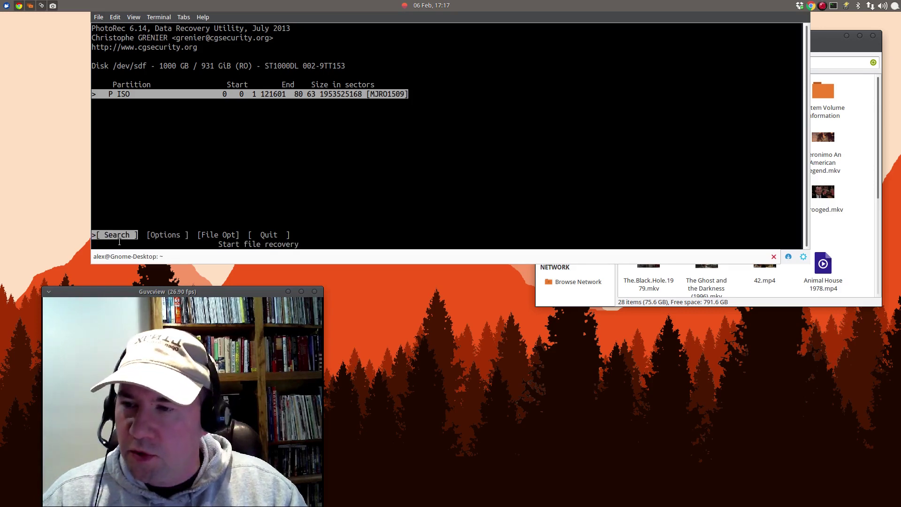
key(Return)
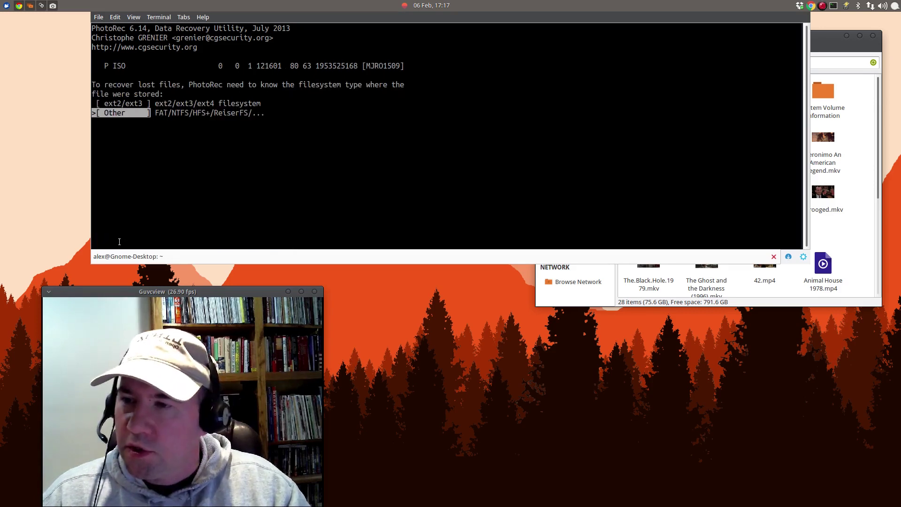
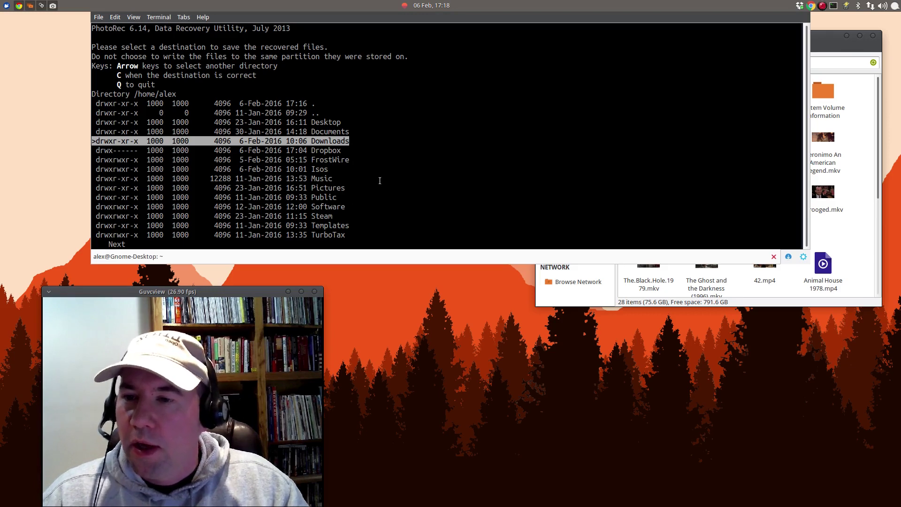
Set the FrostWire folder in the home directory as the destination for recovered files and confirm it
key(Down)
key(Down)
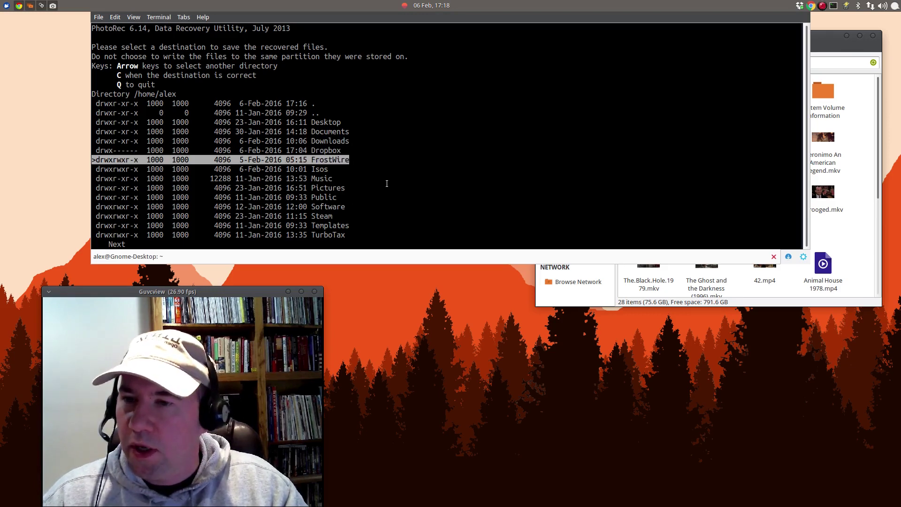
key(Right)
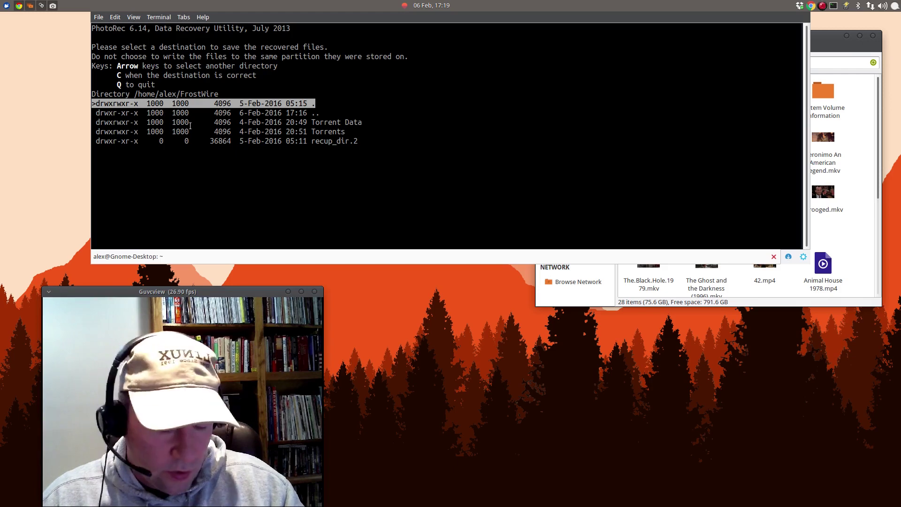
key(Down)
key(Down)
key(Down)
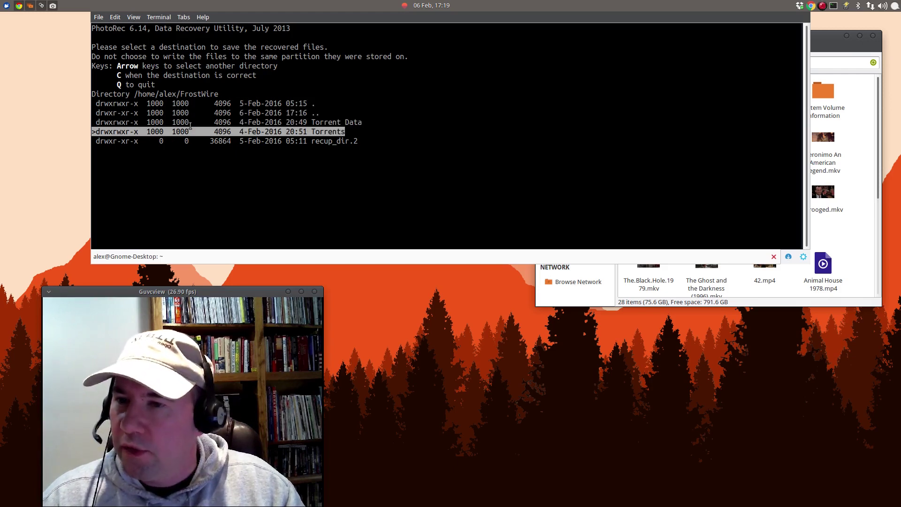
key(Up)
key(Up)
key(Up)
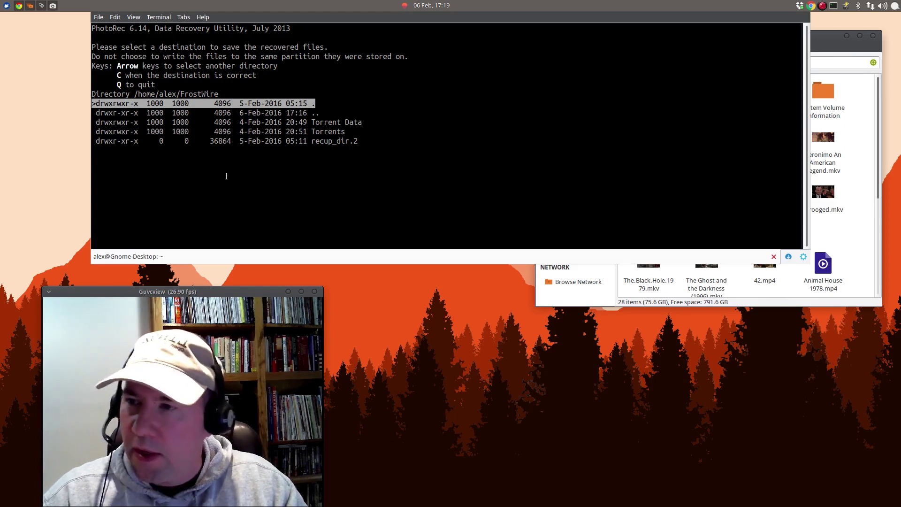
key(c)
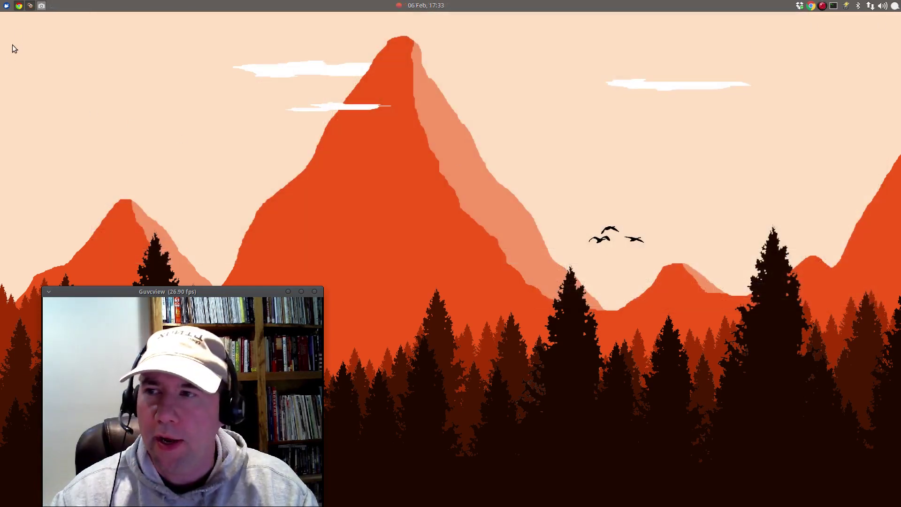
Open a new file manager window, move it, and go to the recup_dir.2 folder inside FrostWire
click(11, 9)
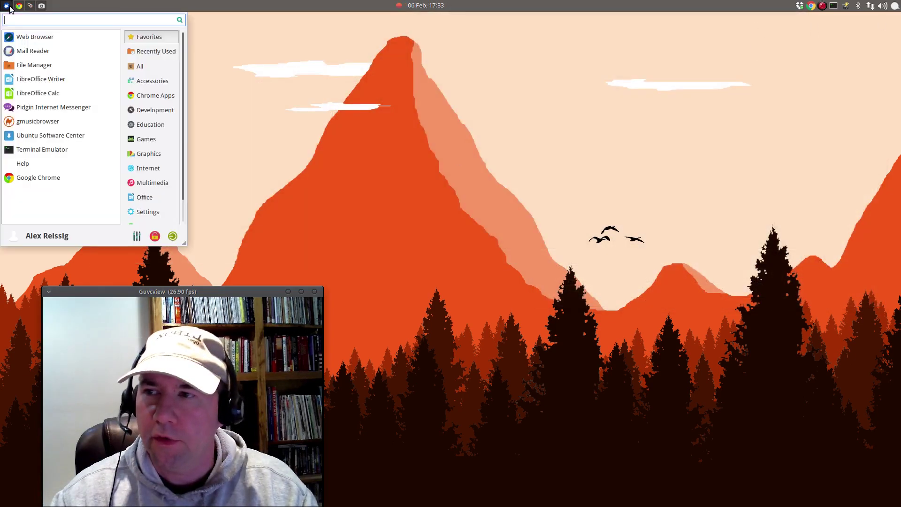
click(42, 65)
drag(528, 19, 640, 65)
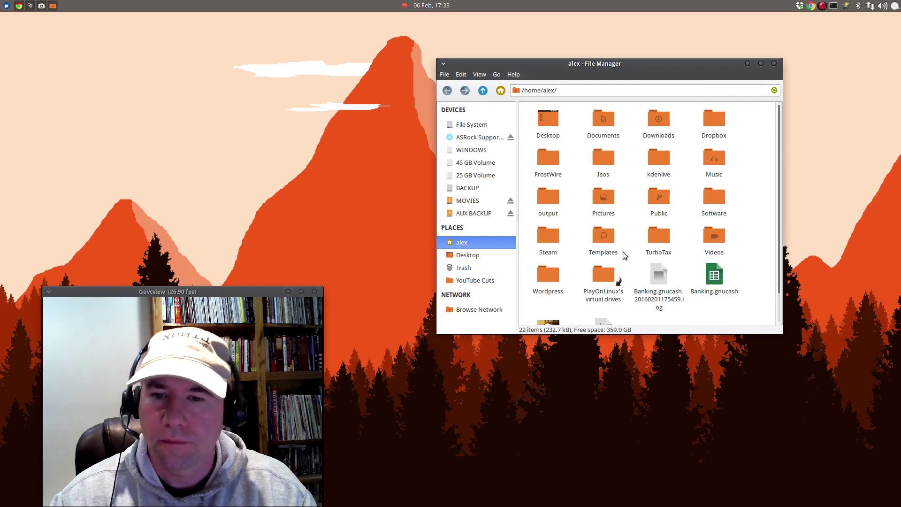
double_click(548, 160)
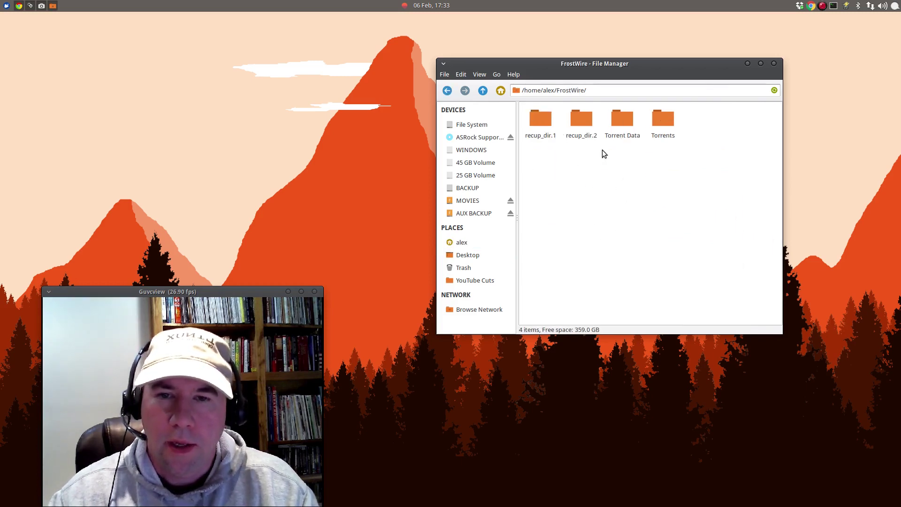
double_click(577, 124)
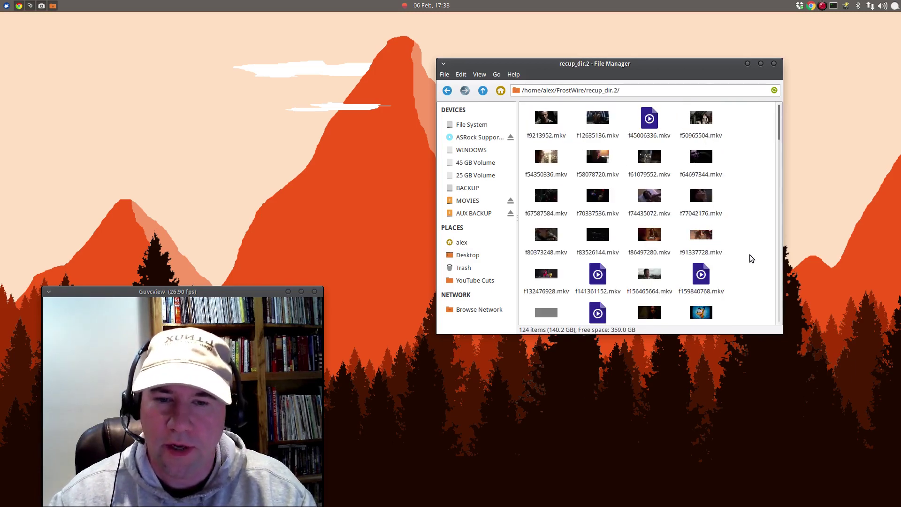
Look through the recovered video files in recup_dir.2, then return to the FrostWire folder
scroll(750, 255, down, 2)
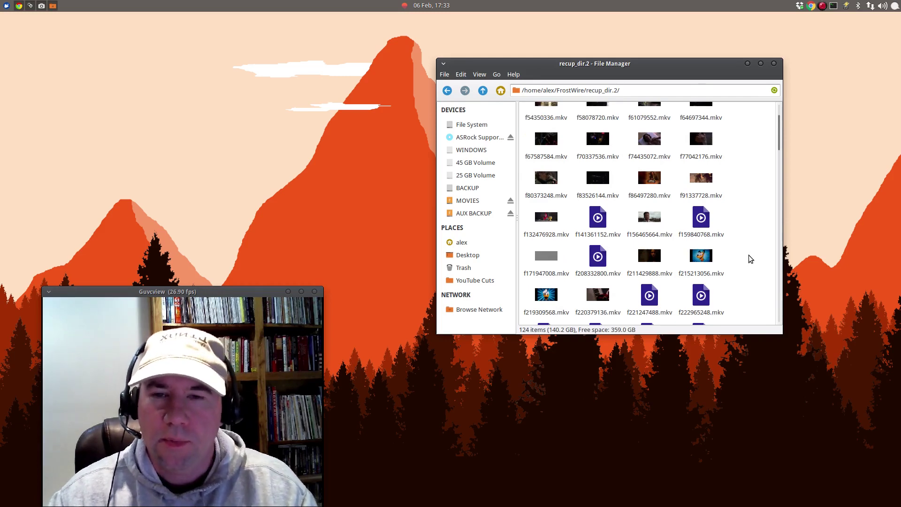
scroll(743, 256, up, 2)
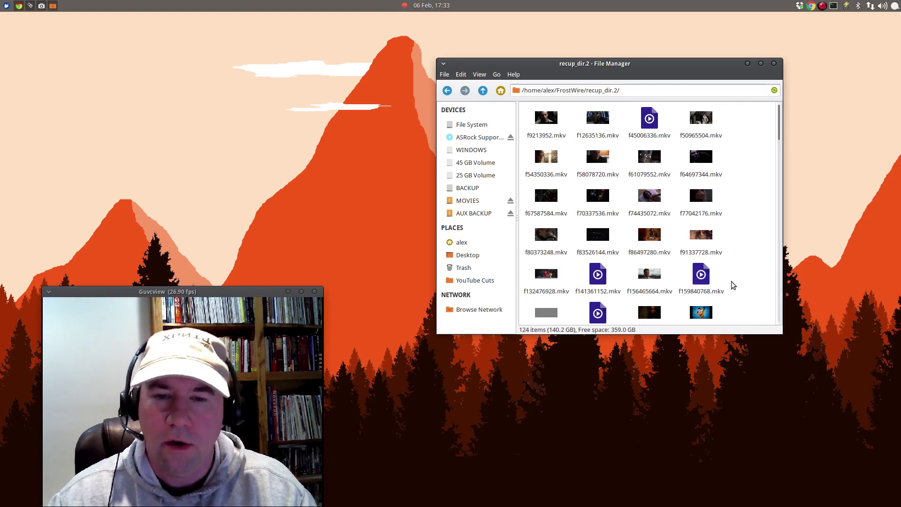
scroll(732, 277, down, 5)
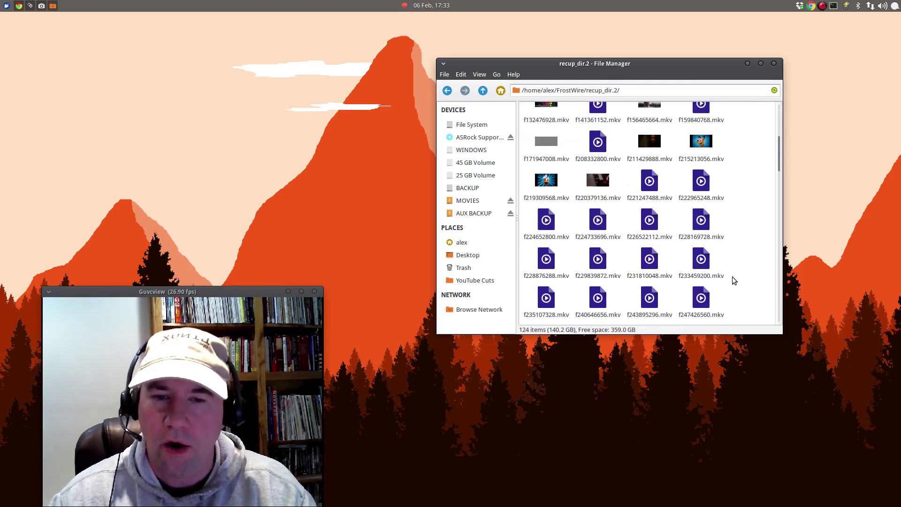
scroll(734, 281, up, 5)
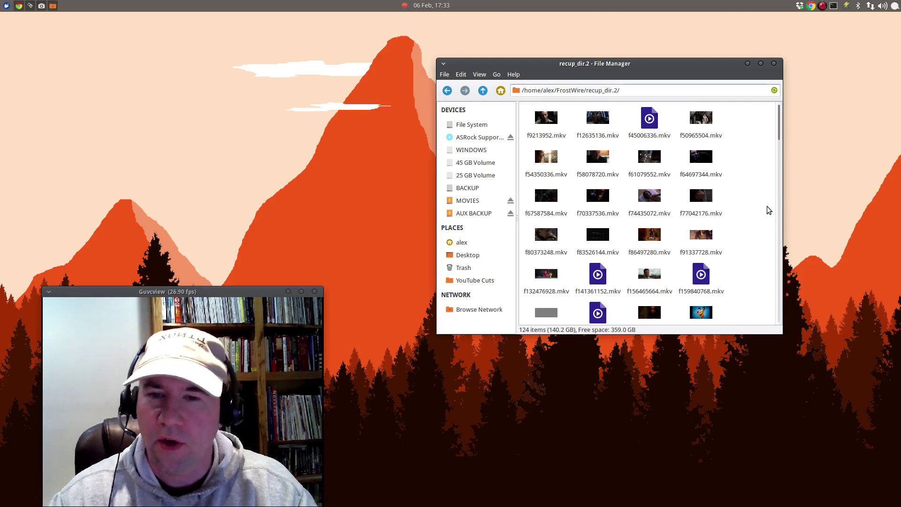
scroll(750, 215, down, 3)
scroll(750, 216, down, 18)
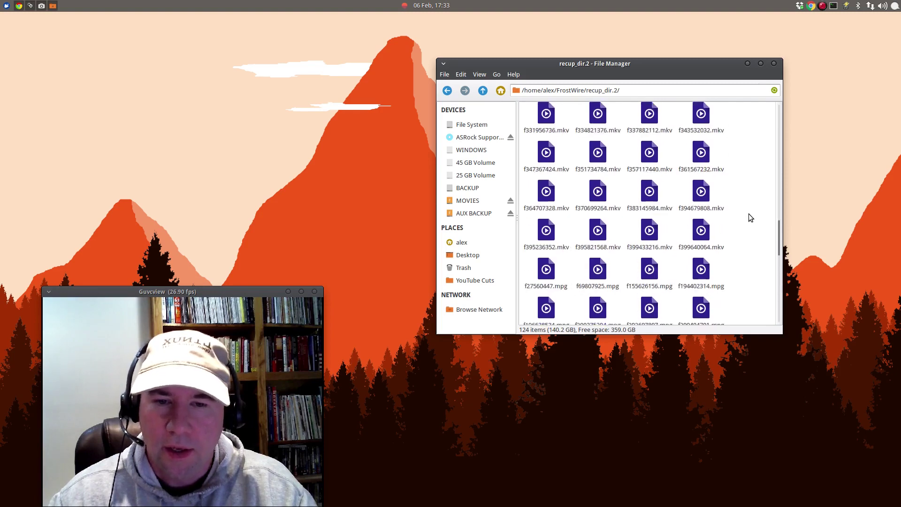
scroll(747, 212, up, 20)
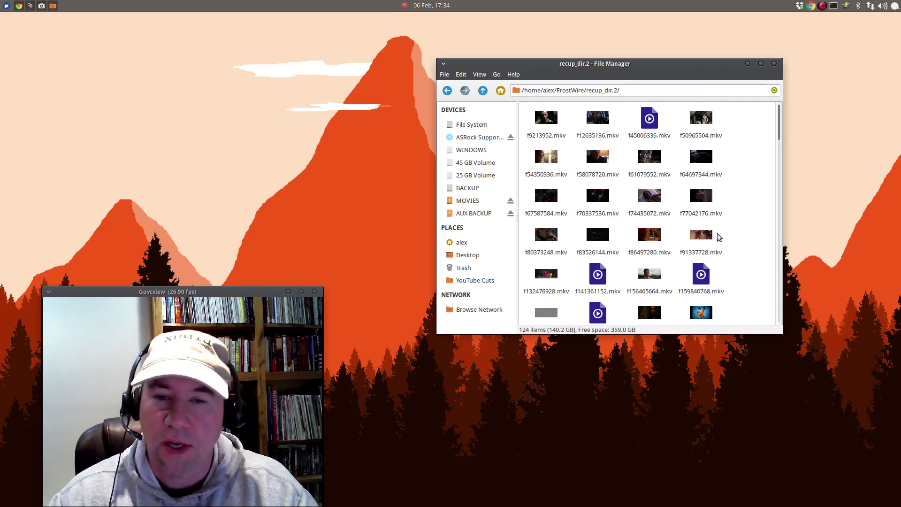
click(483, 90)
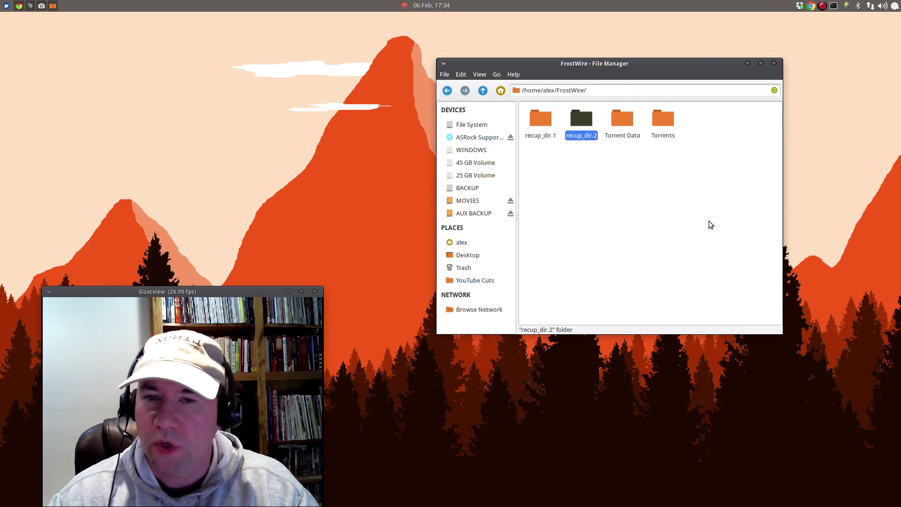